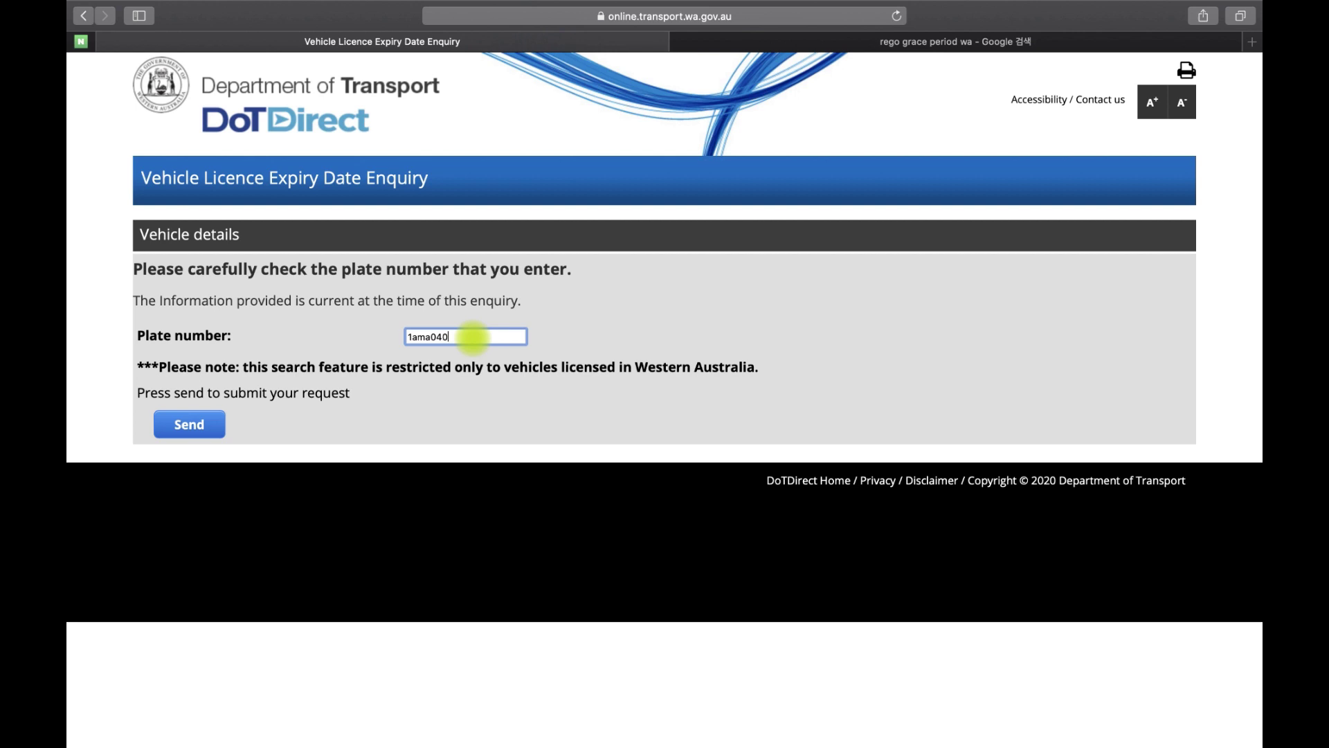
# Submit the vehicle licence expiry enquiry for the entered plate number and check the licence expiry date
pyautogui.click(220, 425)
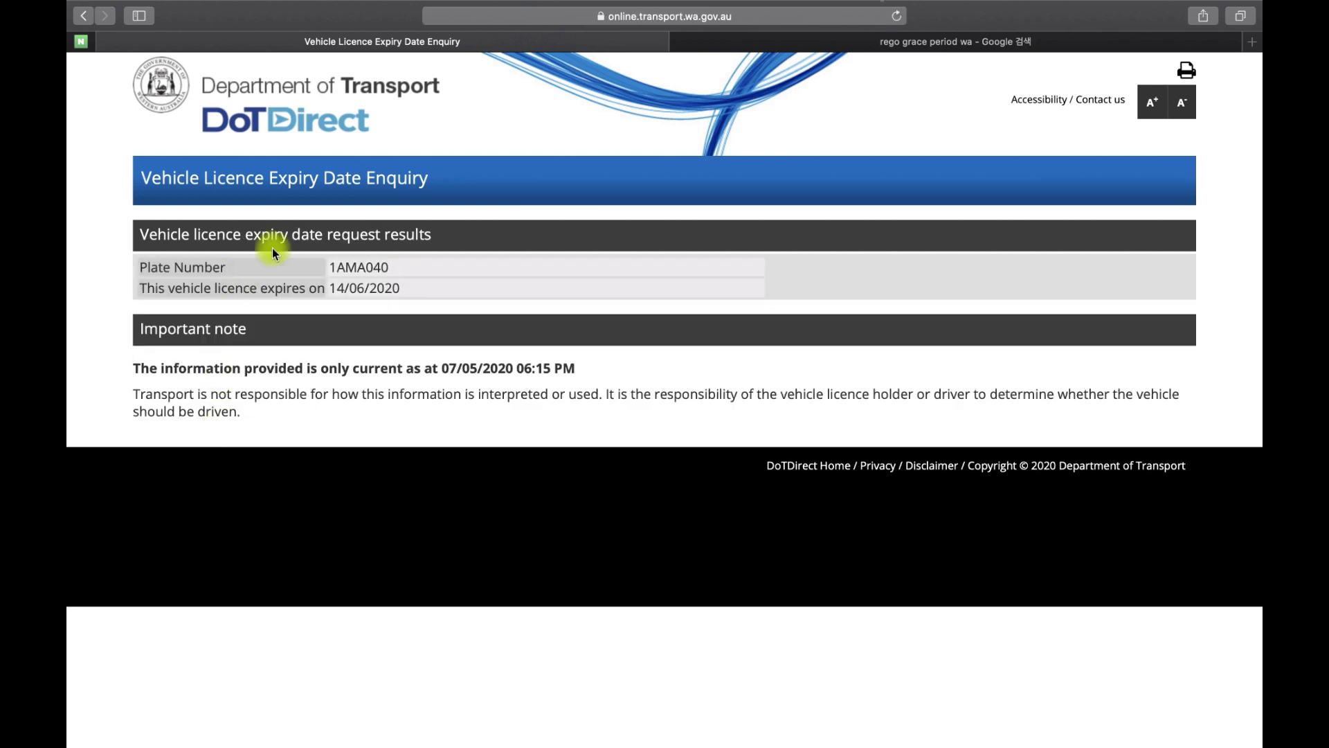
pyautogui.moveTo(328, 291); pyautogui.dragTo(391, 298)
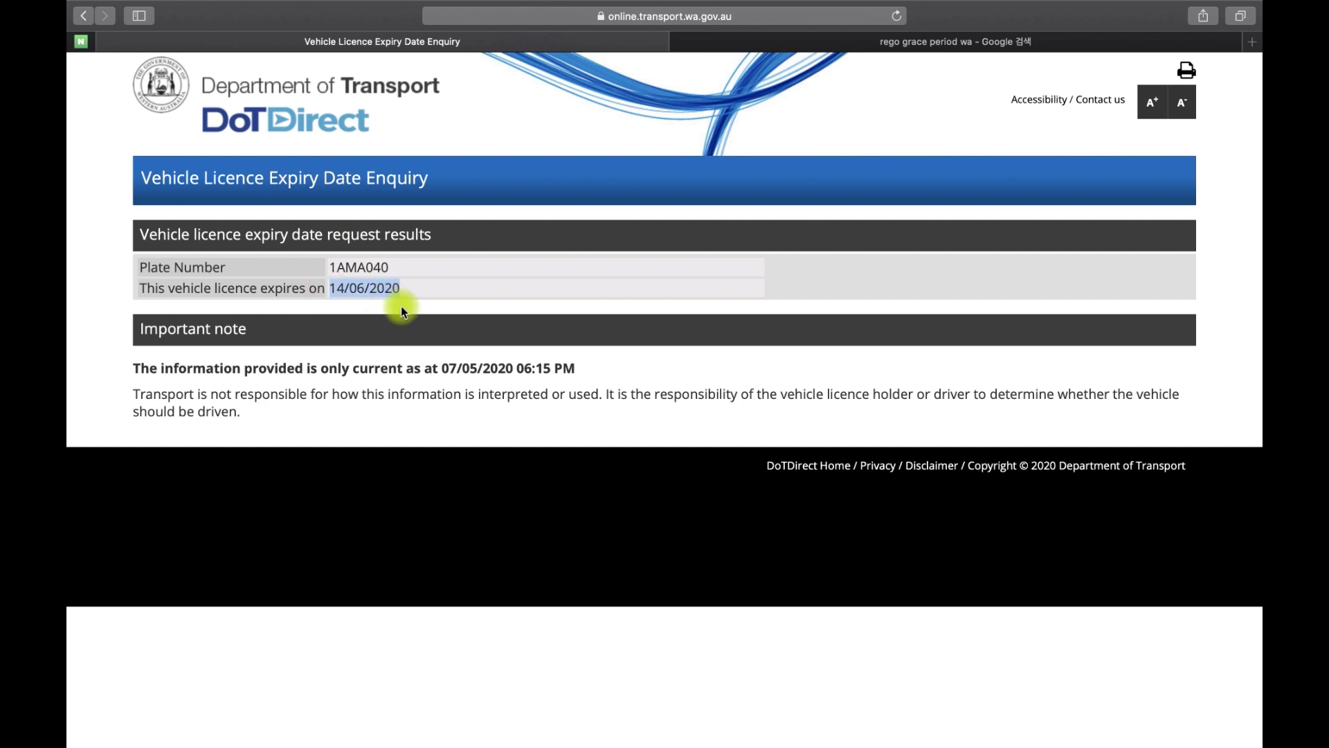
pyautogui.click(402, 306)
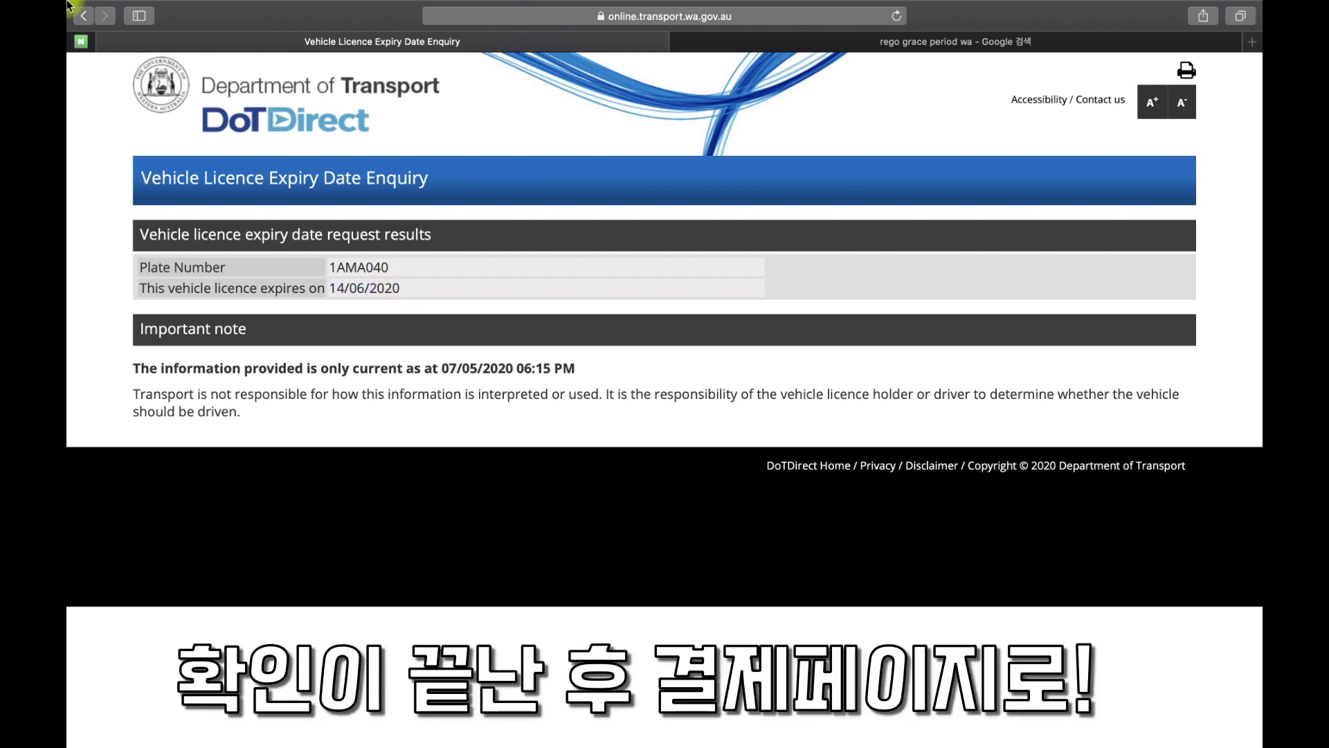
# Return to the Department of Transport homepage, open the online payment service and go to its account lookup
pyautogui.moveTo(68, 2)
pyautogui.click(151, 32)
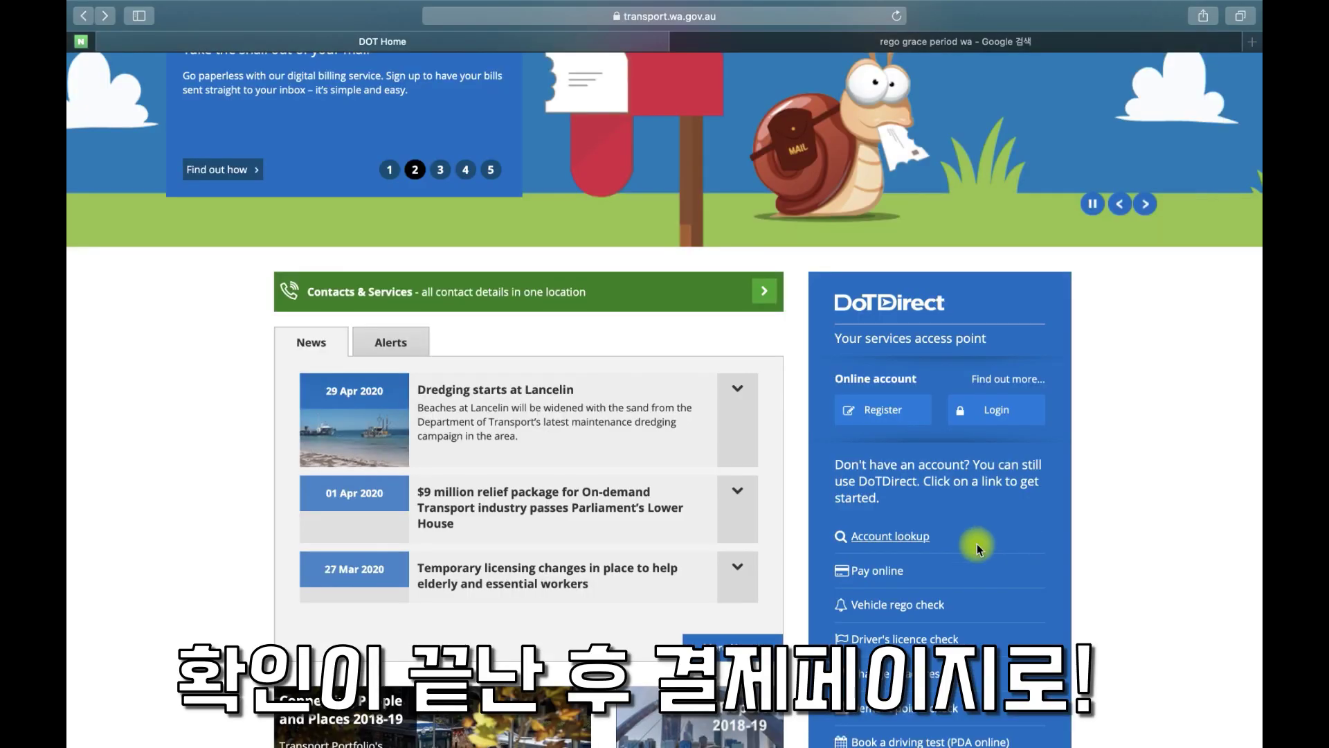
pyautogui.click(875, 576)
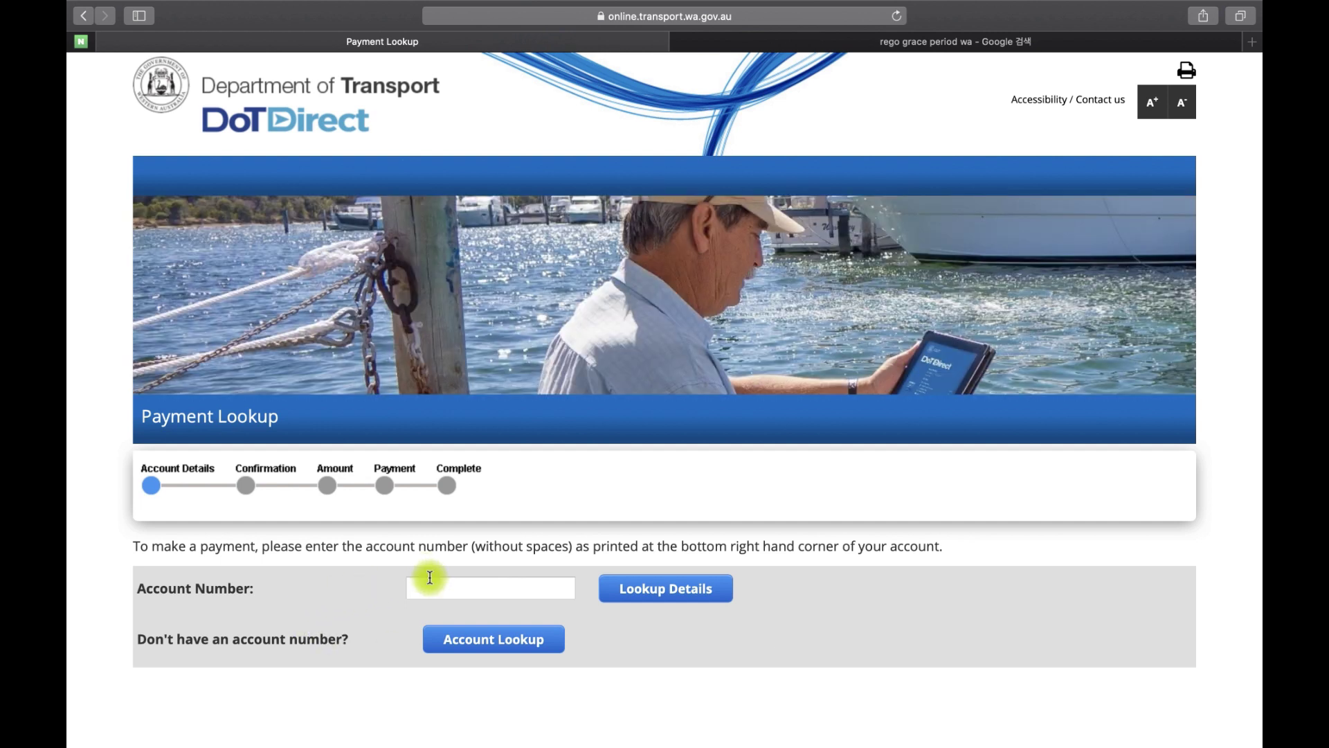
pyautogui.click(444, 641)
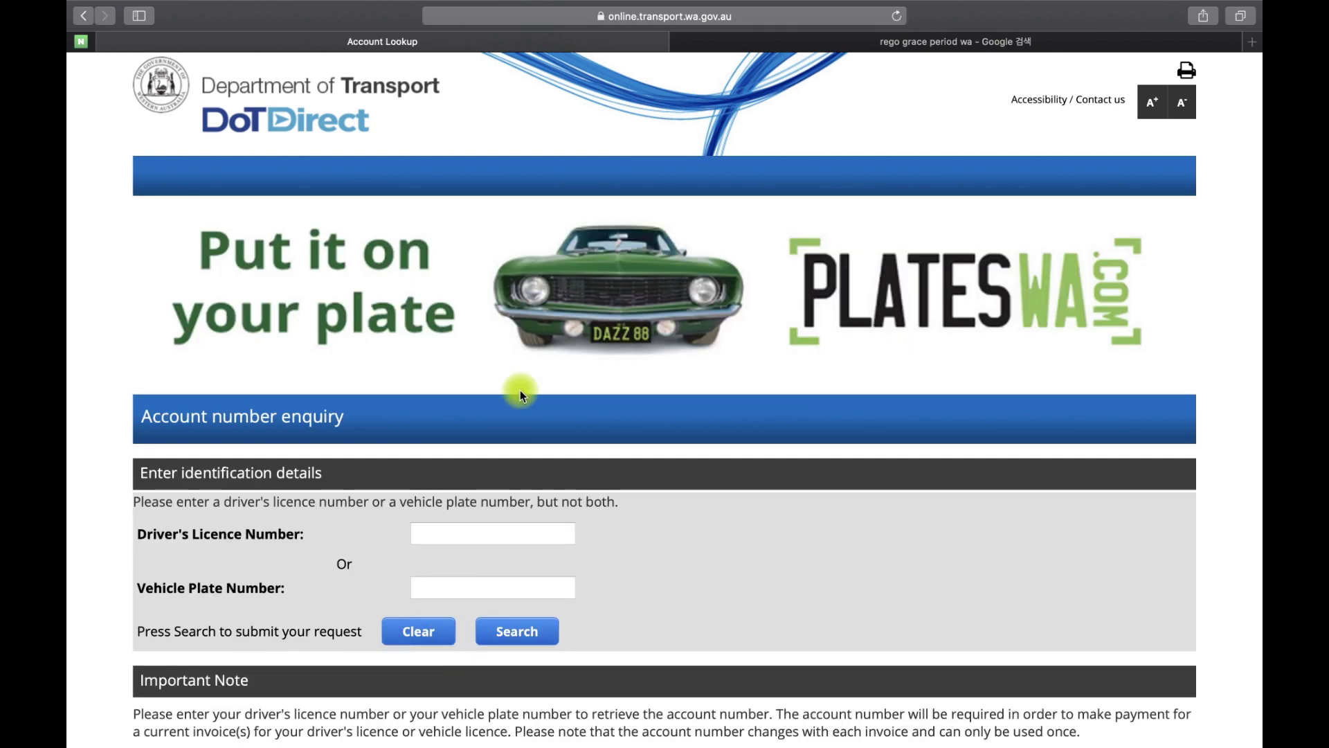
# Look up the vehicle licence account by entering the vehicle's plate number
pyautogui.click(450, 587)
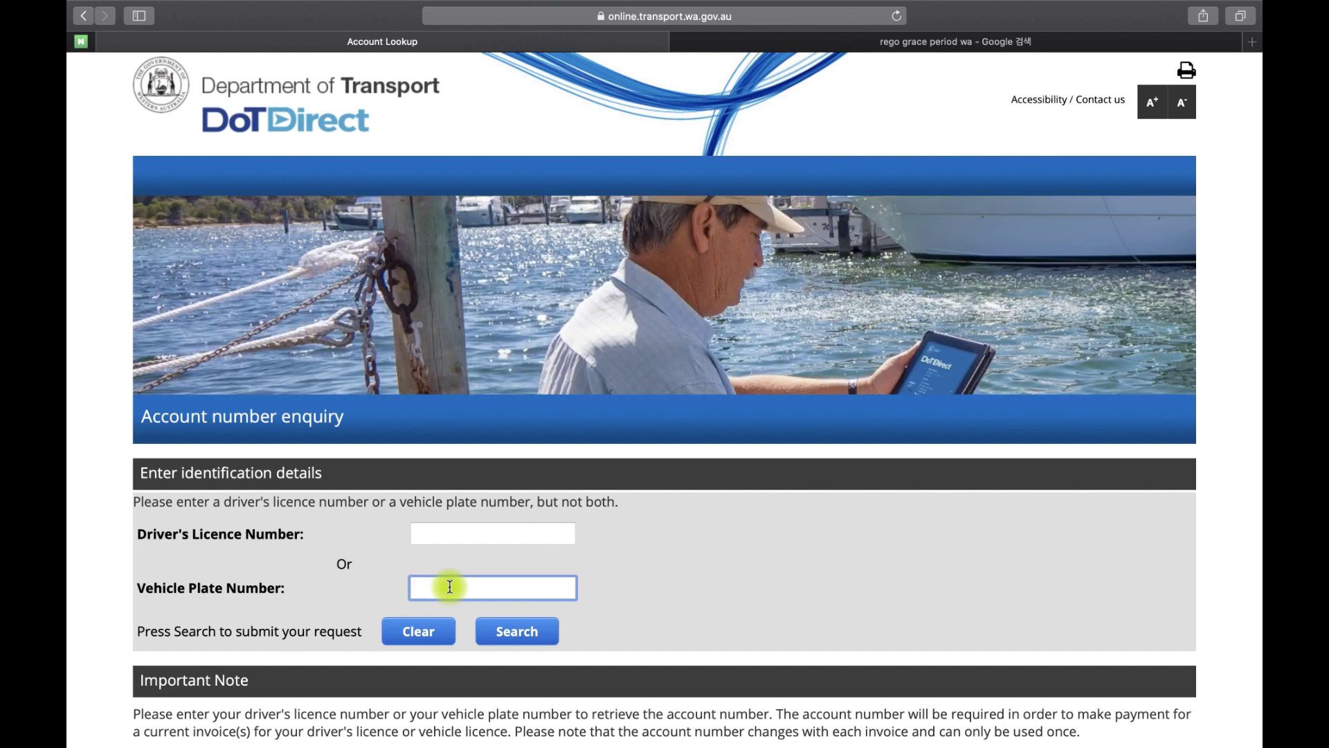
pyautogui.write('1')
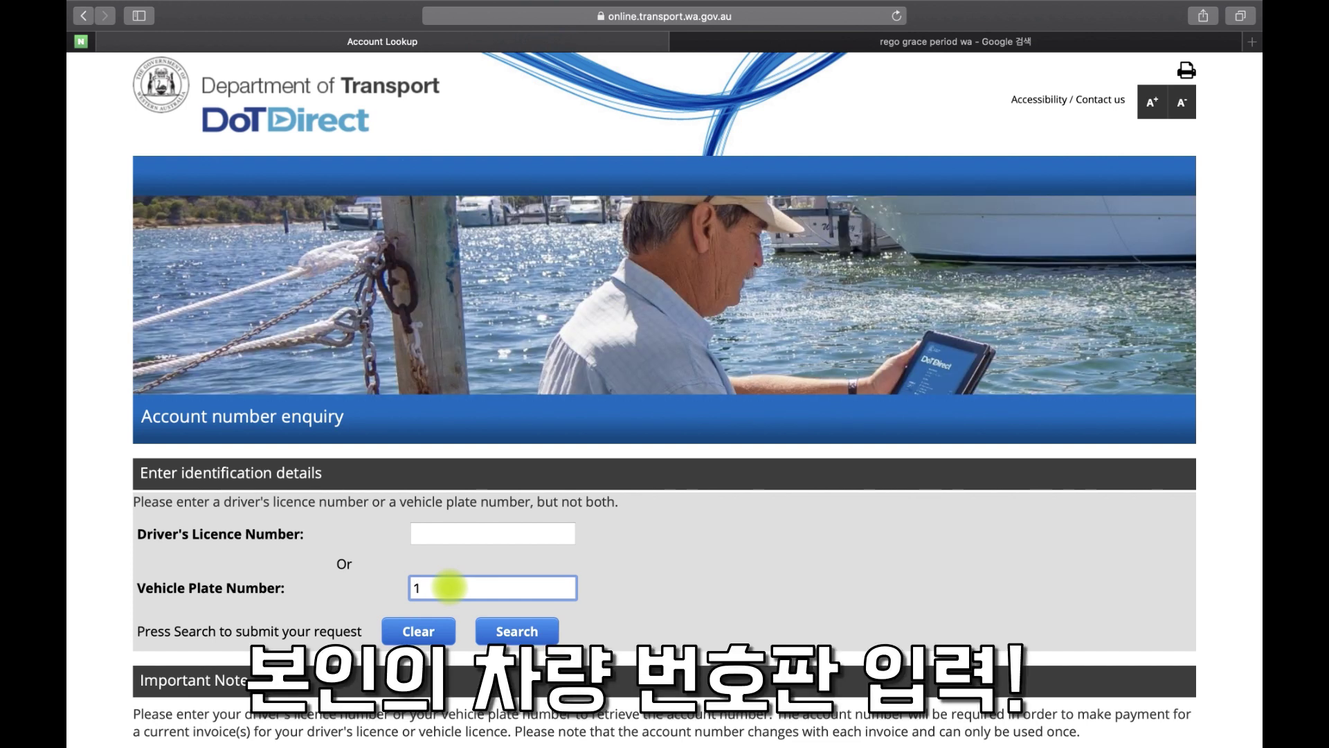
pyautogui.write('AMA040')
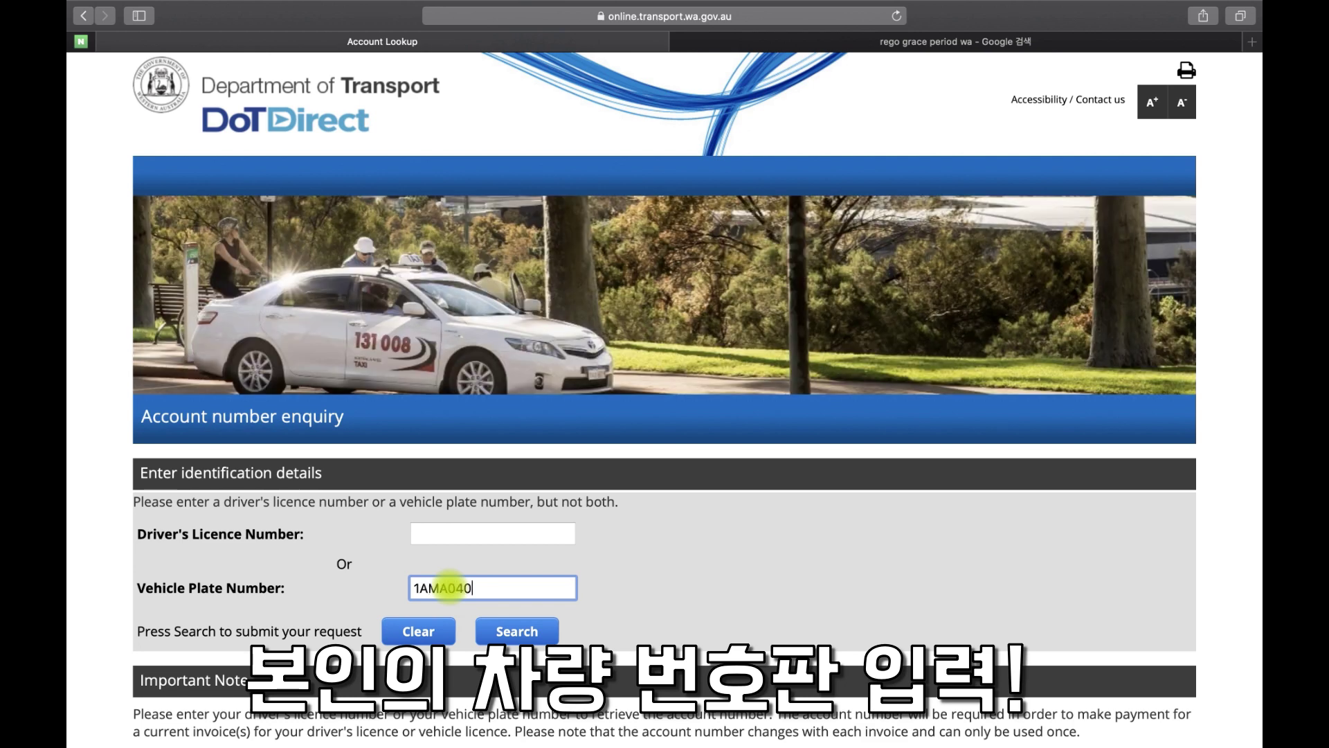
pyautogui.click(520, 637)
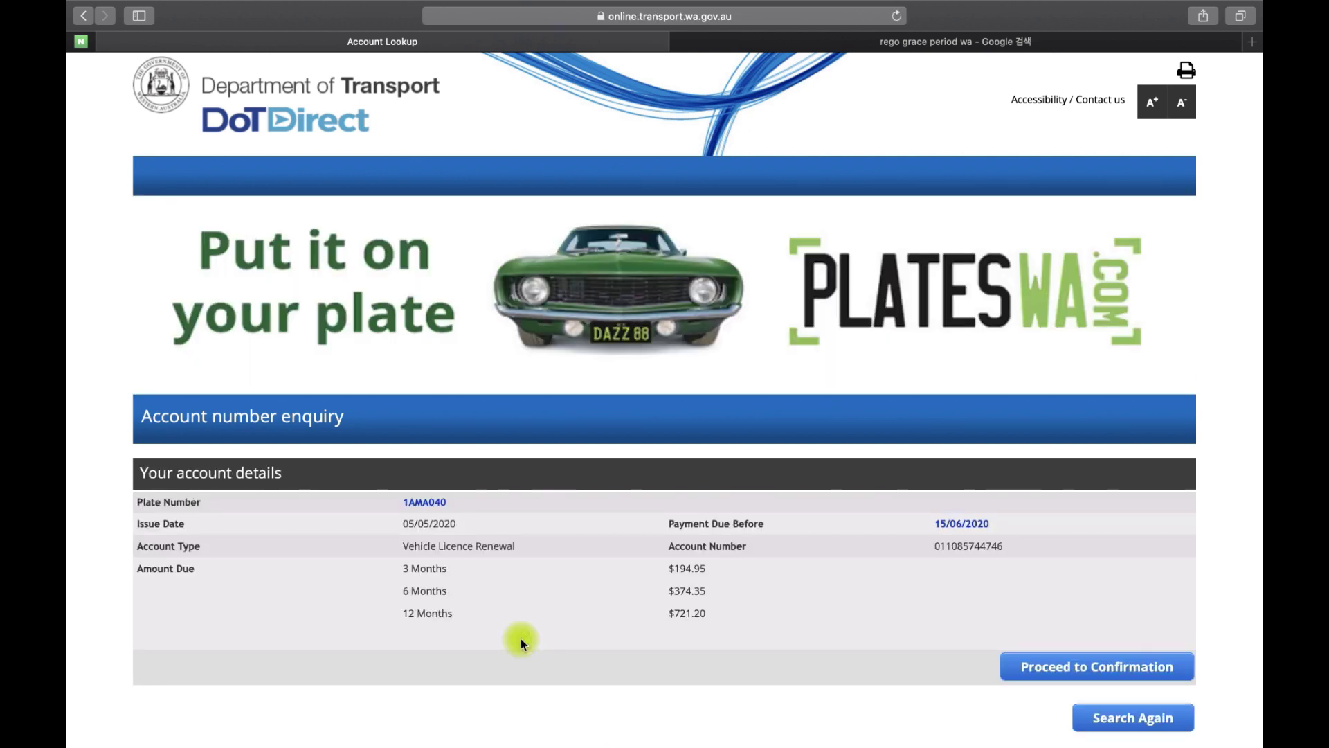
# Check the issue date and the payment due date in the account details
pyautogui.moveTo(406, 523); pyautogui.dragTo(474, 524)
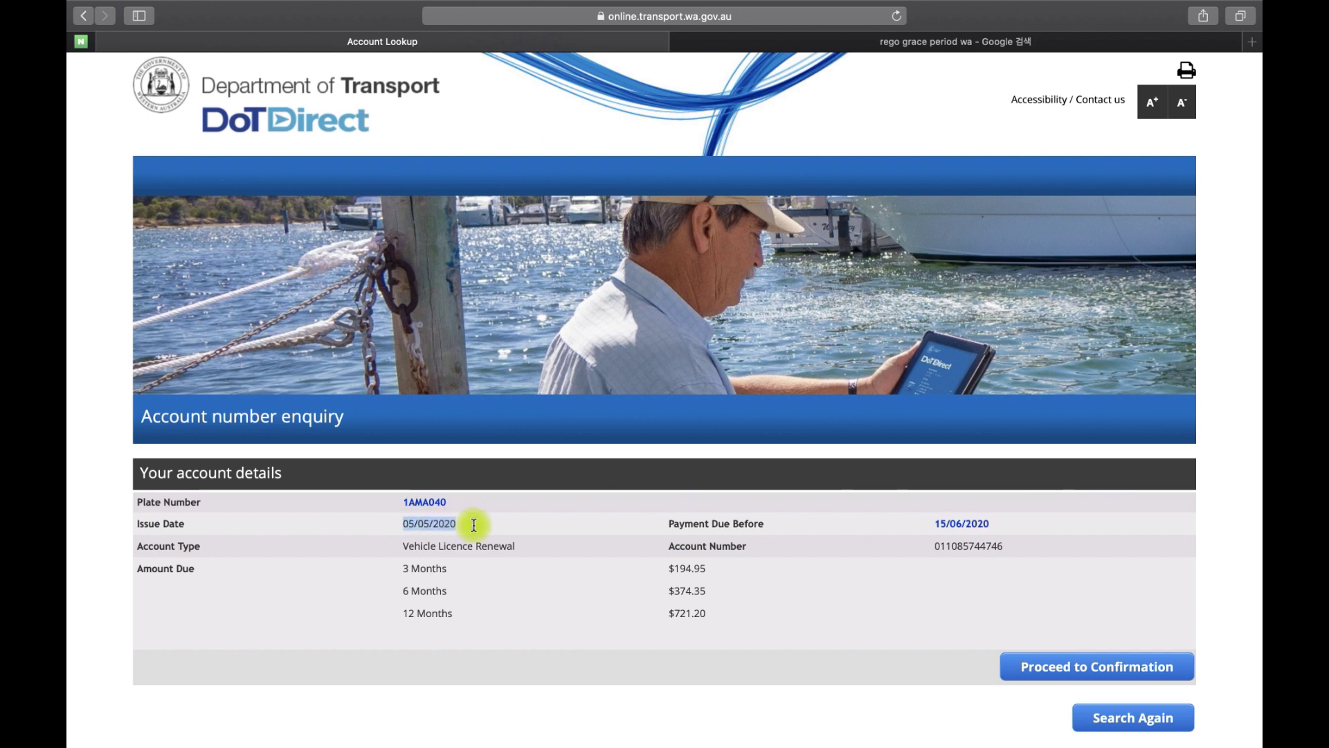
pyautogui.moveTo(795, 518); pyautogui.dragTo(1004, 526)
pyautogui.click(1004, 529)
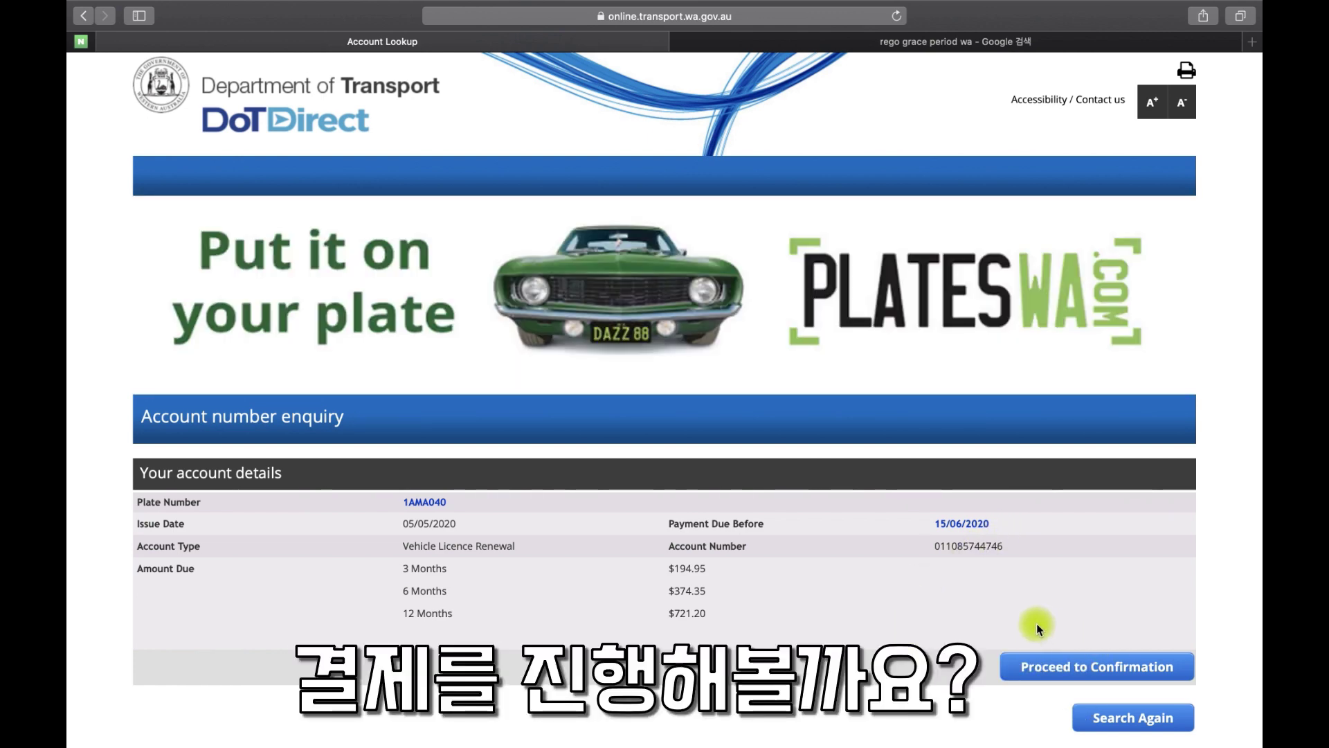
# Proceed to the payment confirmation, confirm that the vehicle details are correct and continue to the amount stage
pyautogui.click(1063, 666)
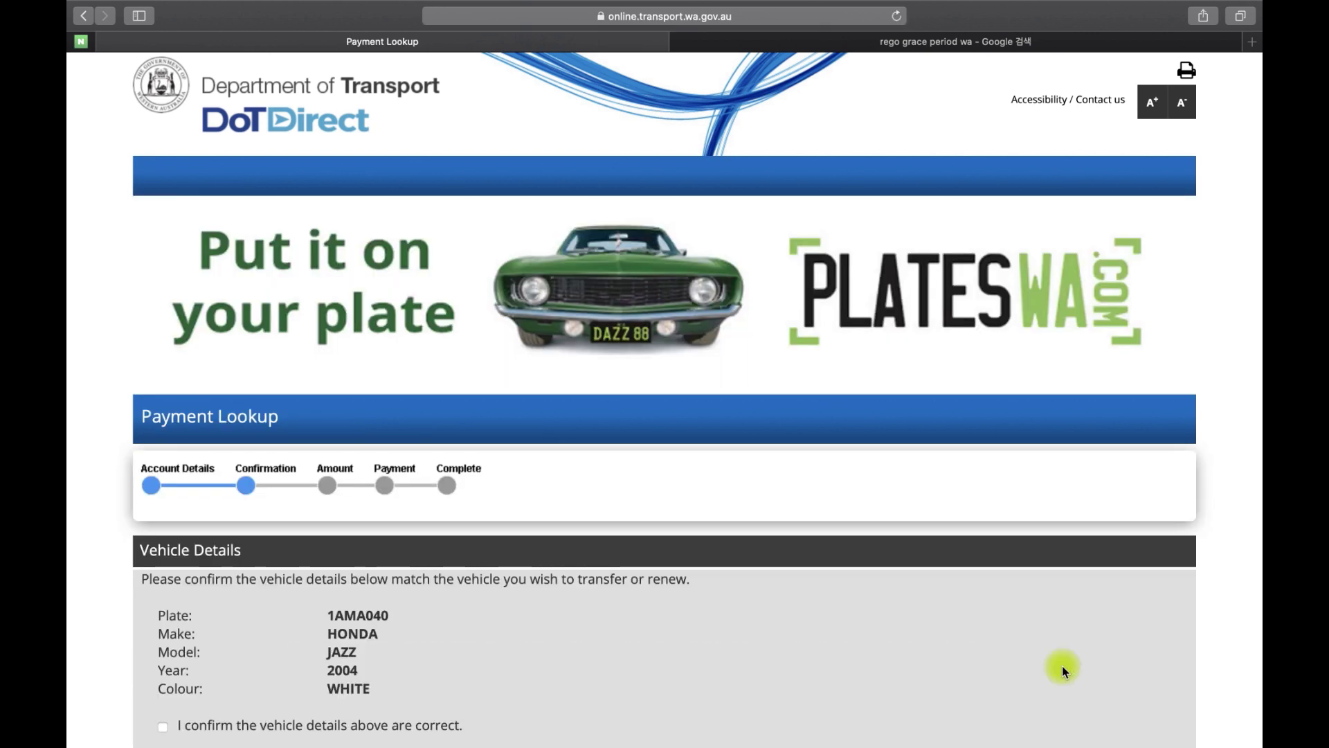
pyautogui.scroll(-3, 630, 680)
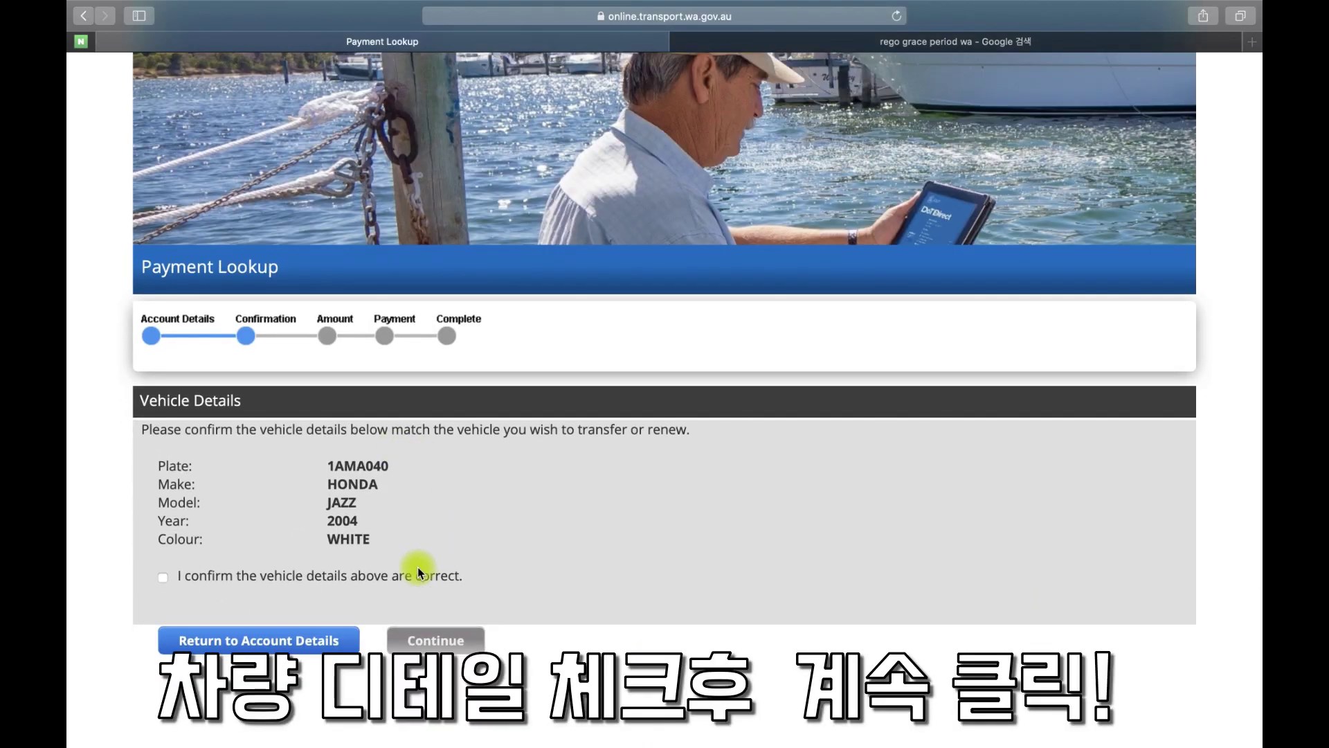
pyautogui.click(163, 578)
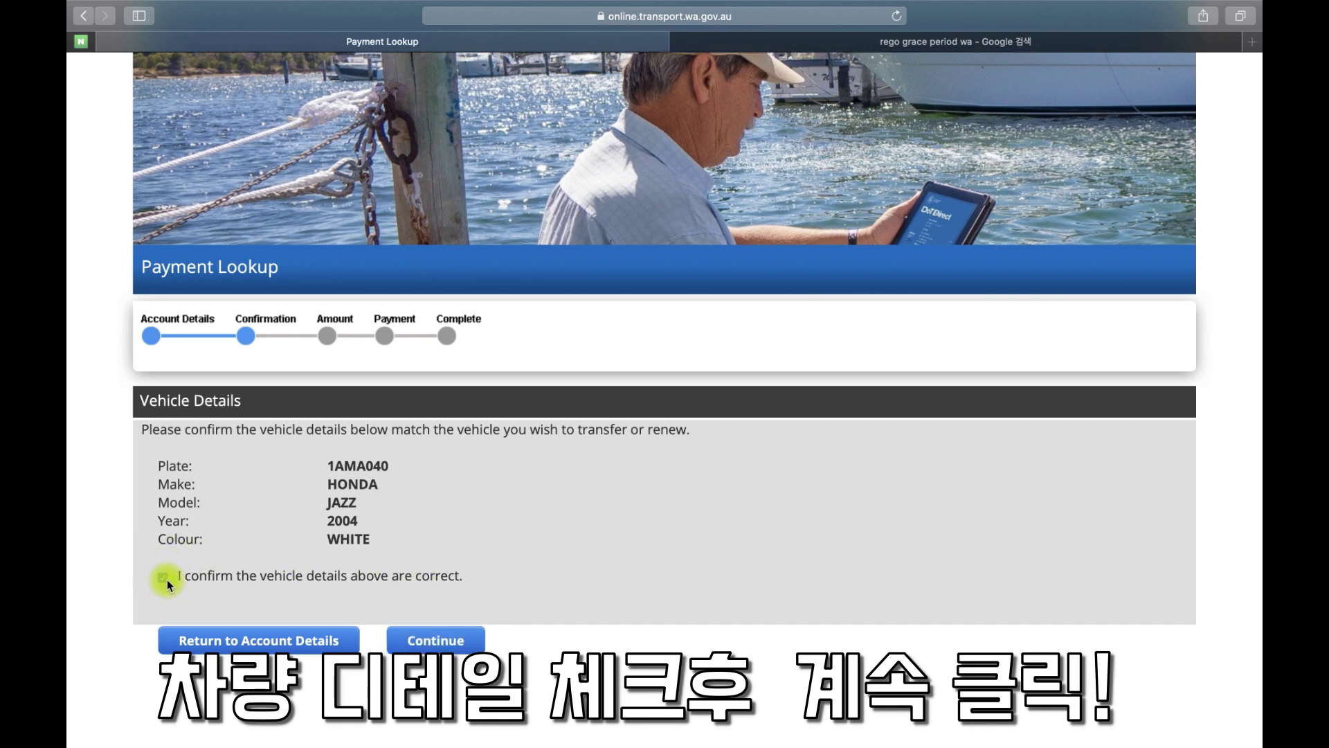
pyautogui.click(435, 641)
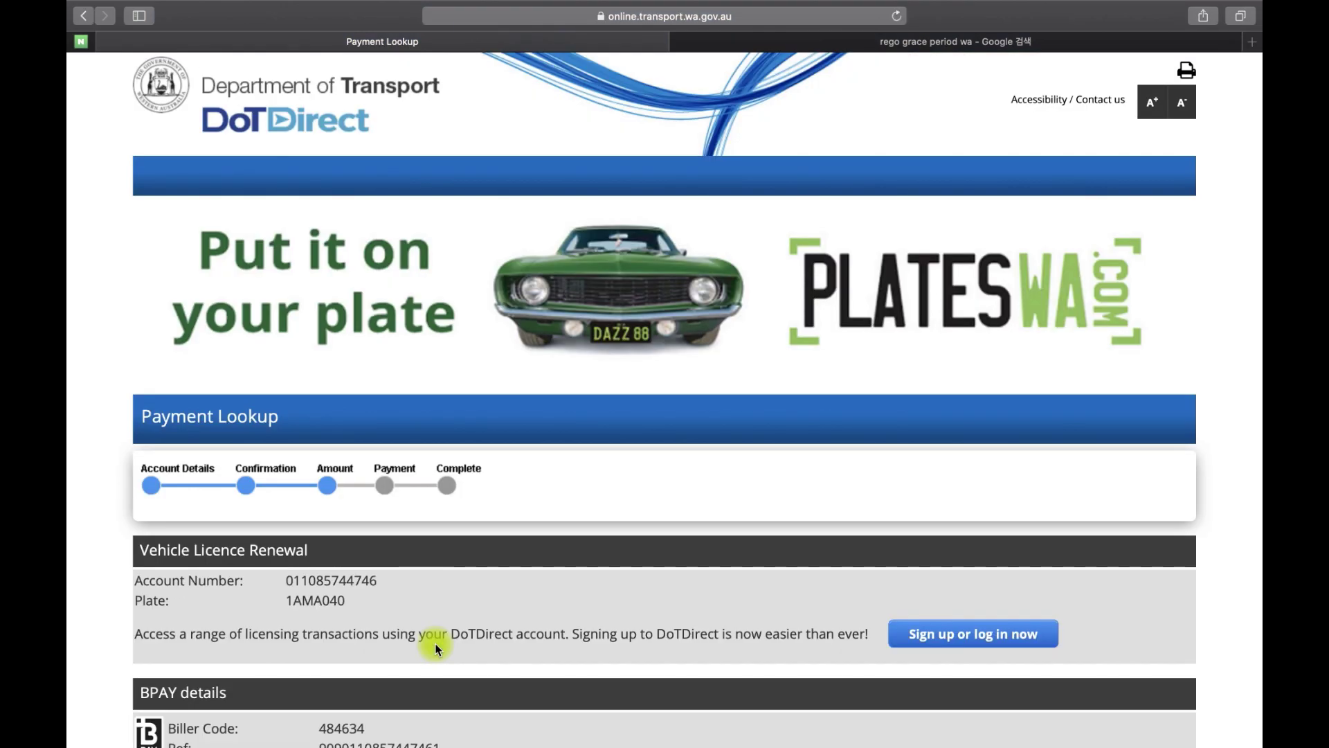
# Choose the 3 Months payment option for the vehicle licence renewal and proceed to payment
pyautogui.scroll(-5, 435, 646)
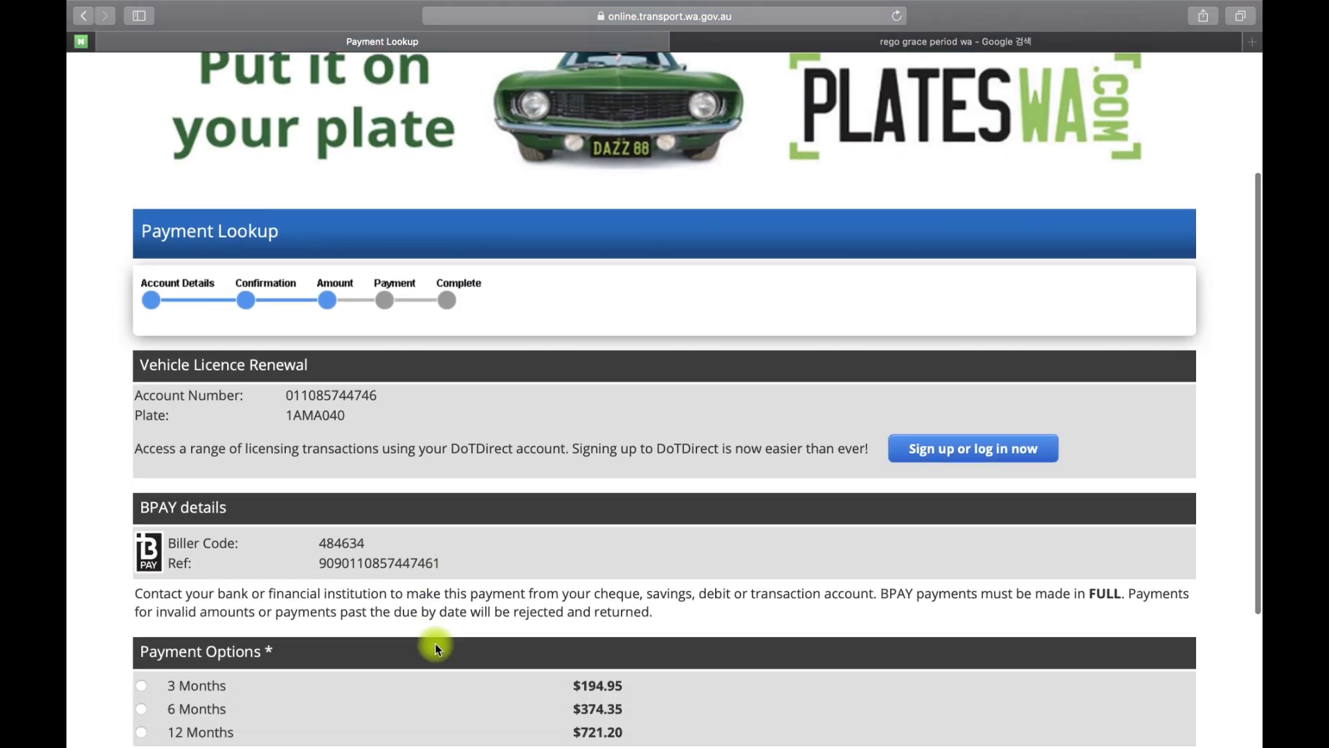
pyautogui.scroll(-3, 434, 644)
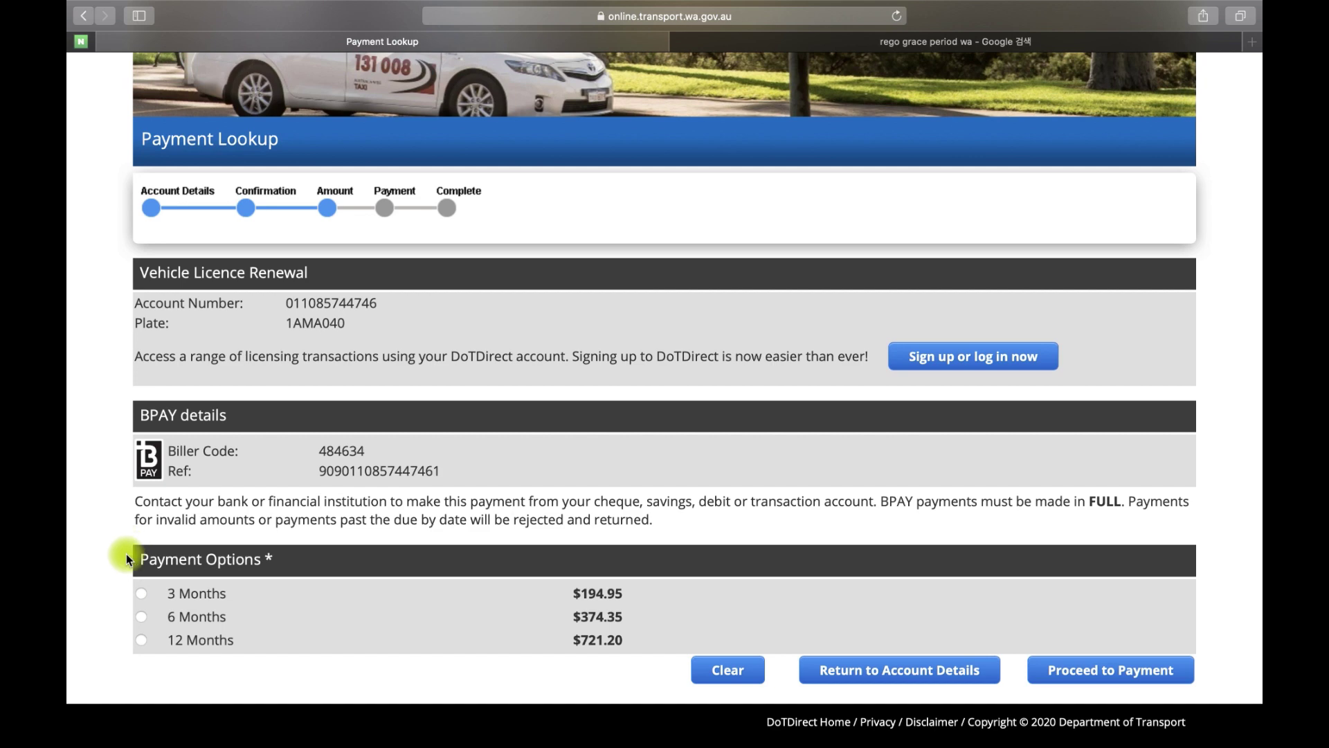
pyautogui.click(141, 593)
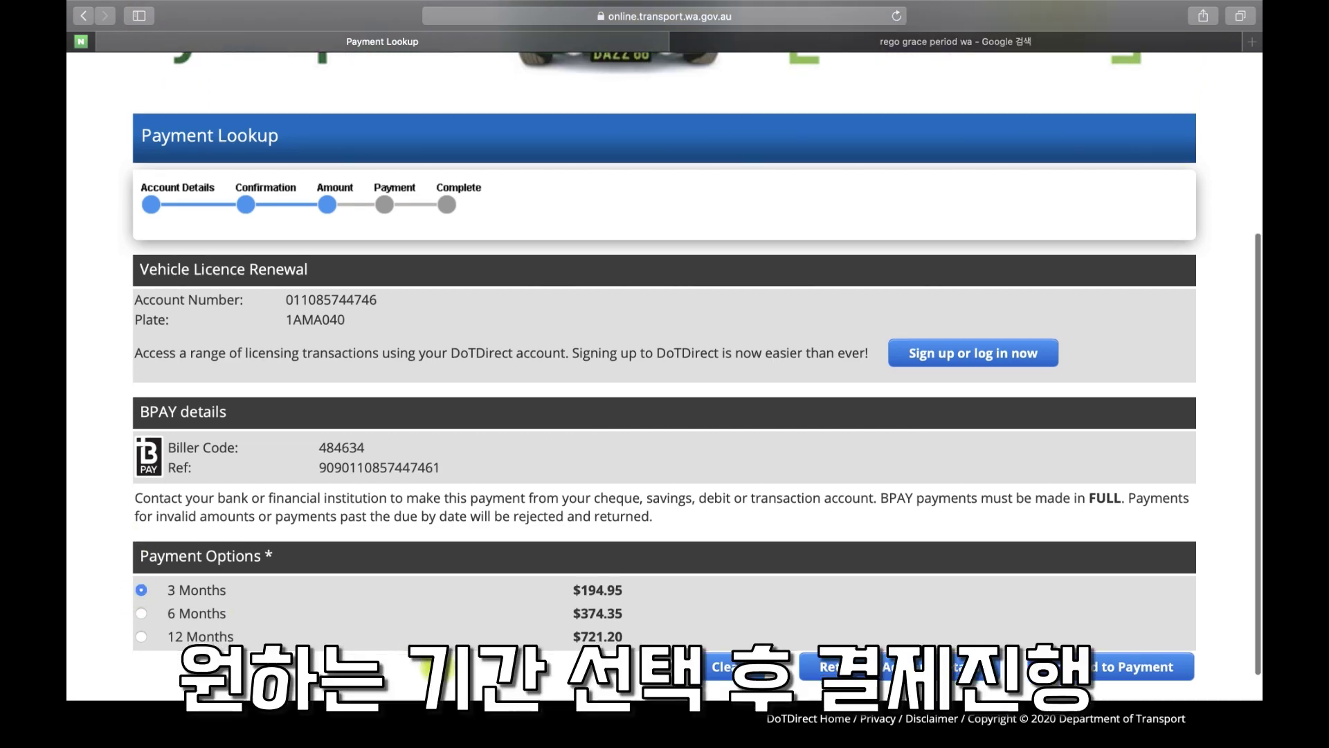
pyautogui.scroll(-3, 836, 564)
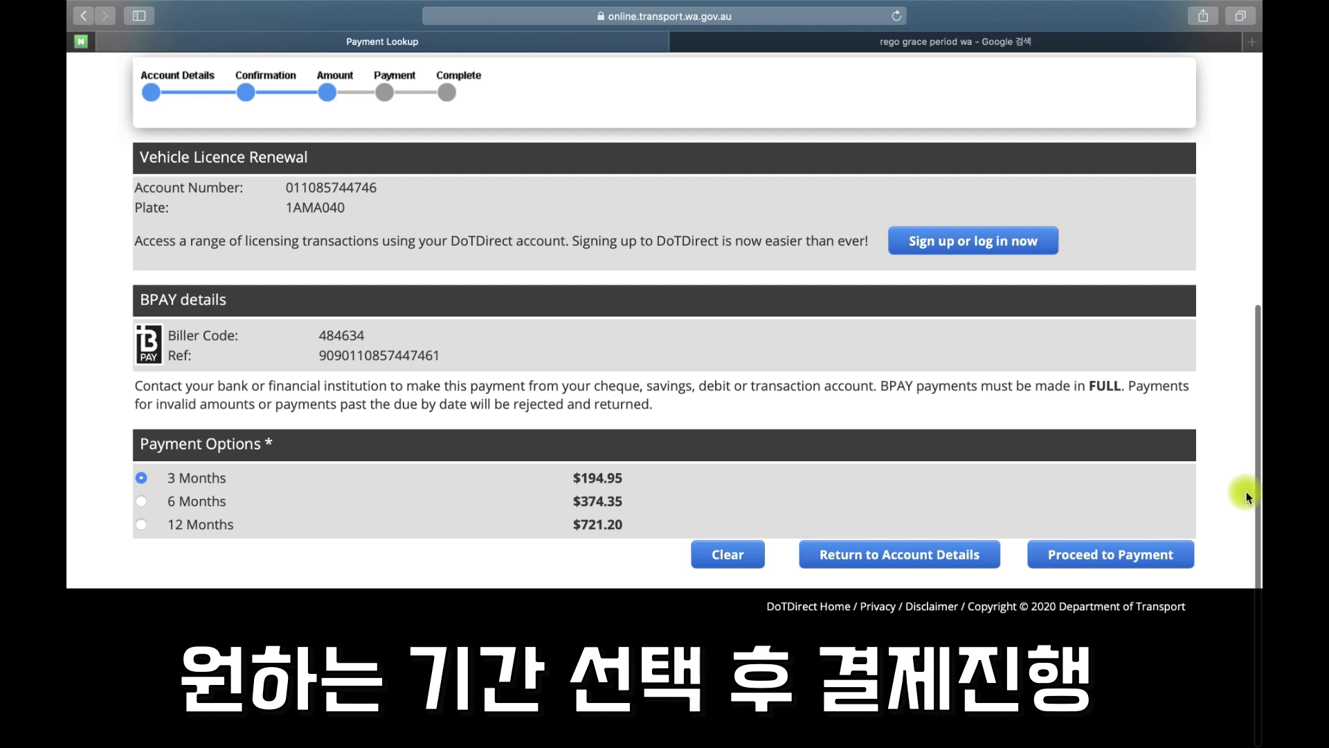
pyautogui.click(1128, 547)
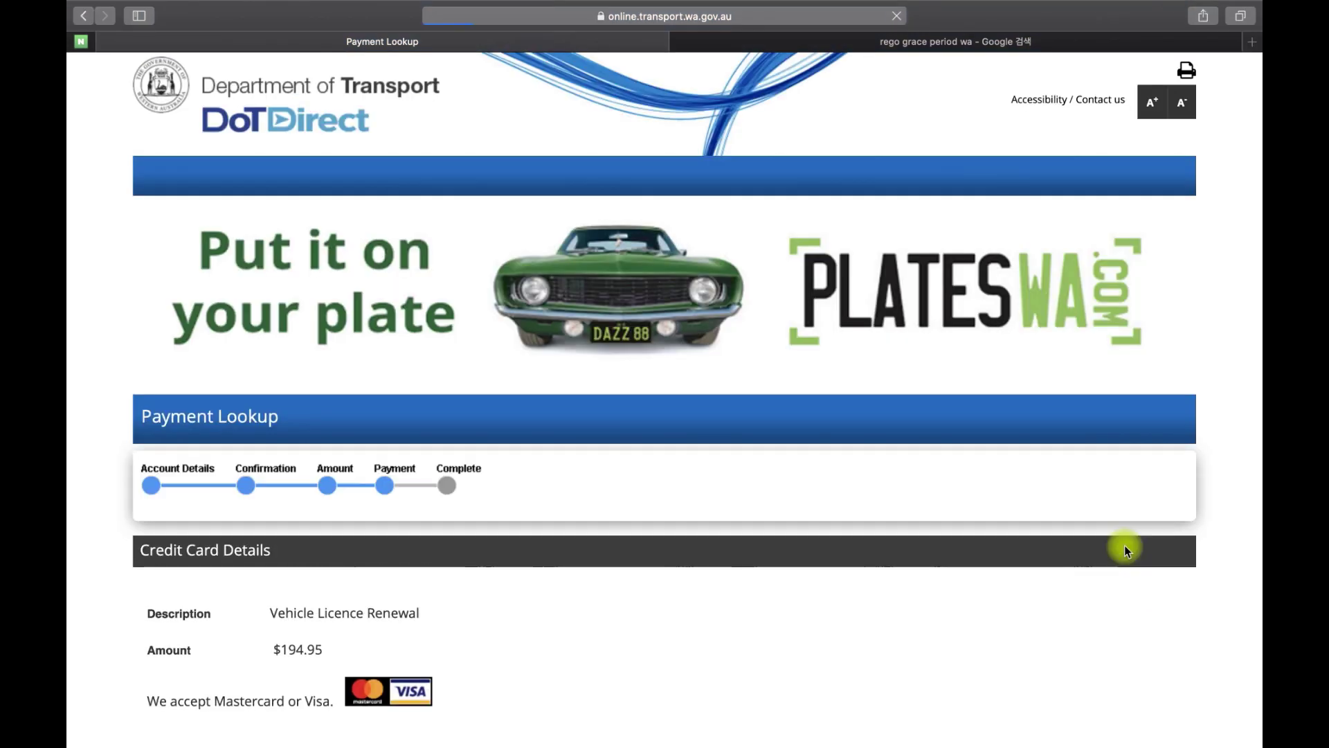
# Go through to the receipt section of the completed payment and activate the receipt e-mail field
pyautogui.scroll(-3, 808, 514)
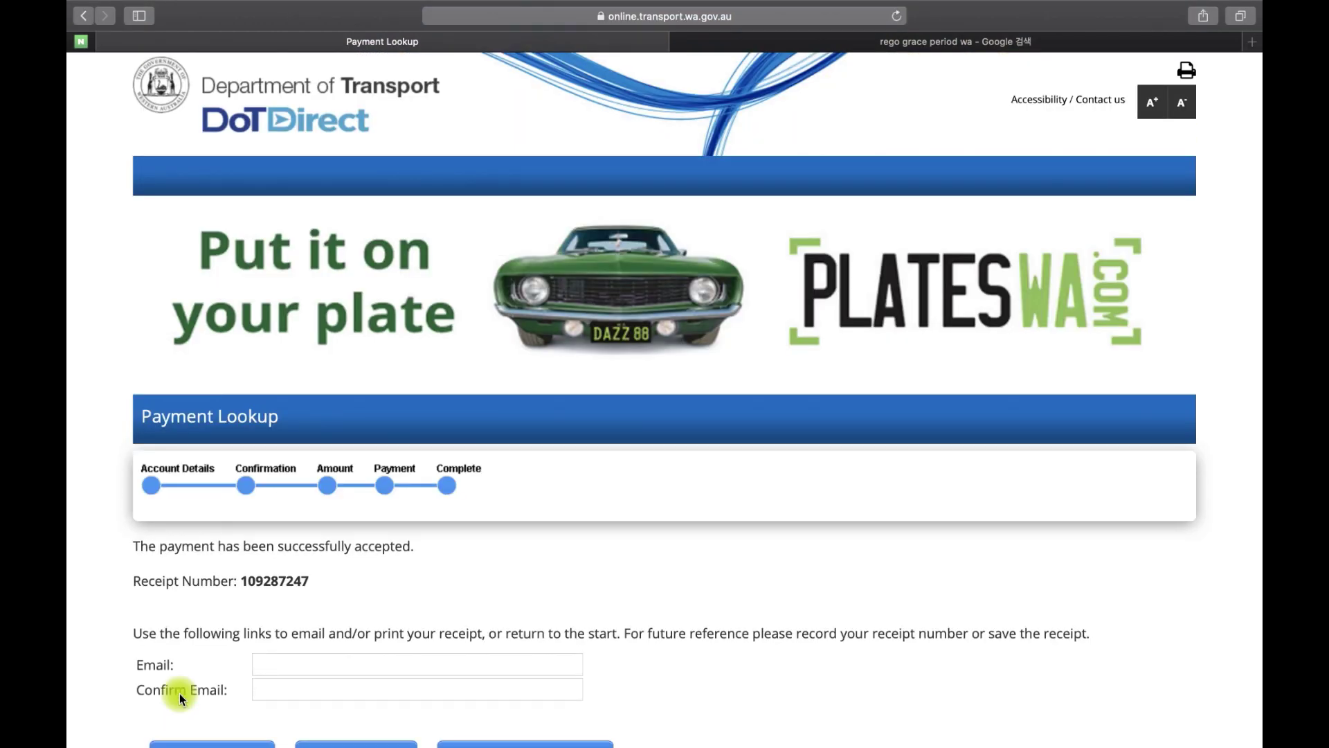
pyautogui.scroll(-2, 760, 625)
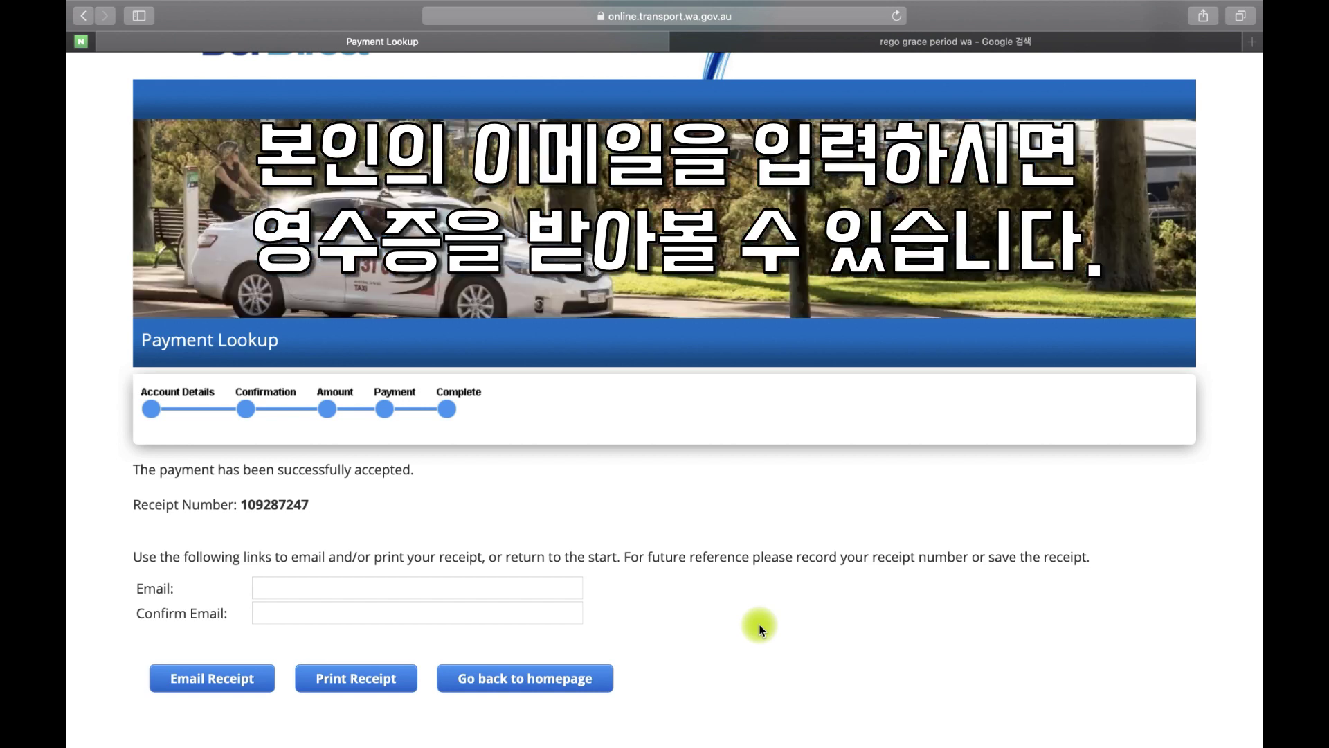
pyautogui.click(527, 586)
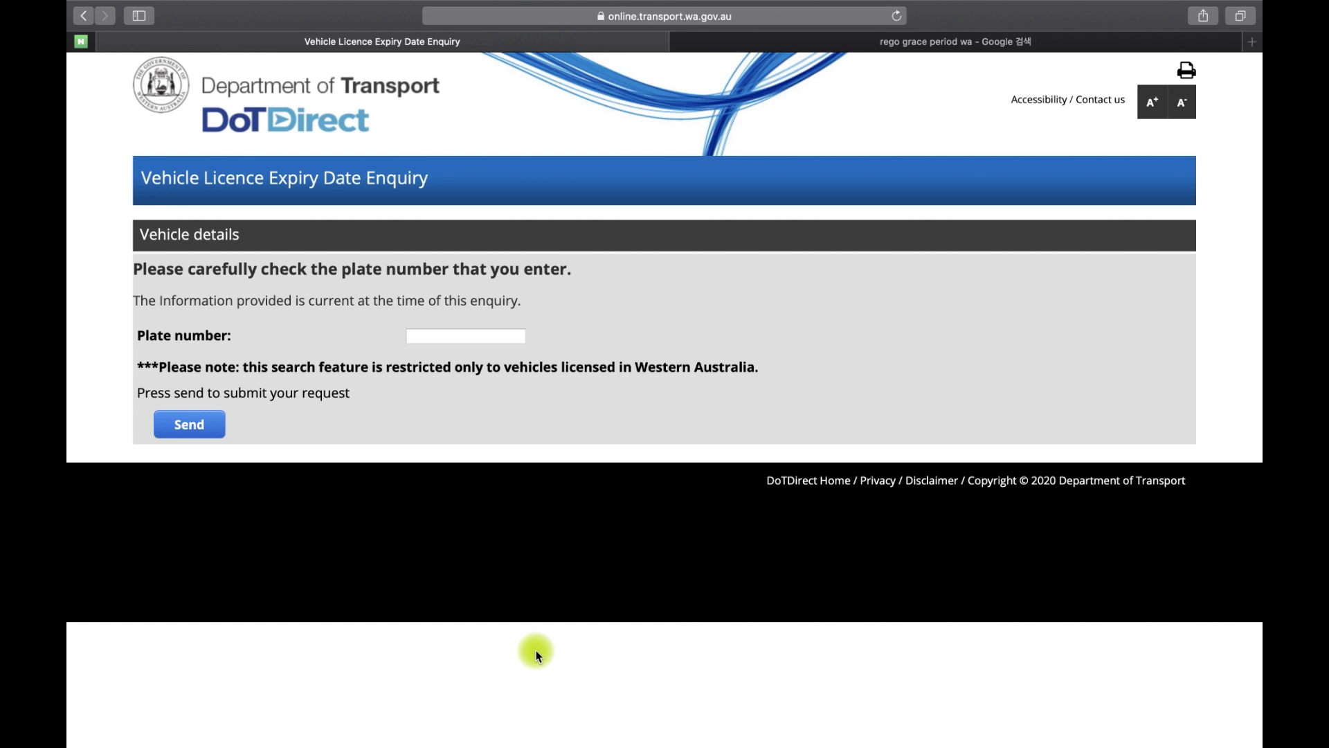
# Submit a vehicle licence expiry enquiry with a second vehicle's plate number
pyautogui.click(463, 335)
pyautogui.write('1djd273')
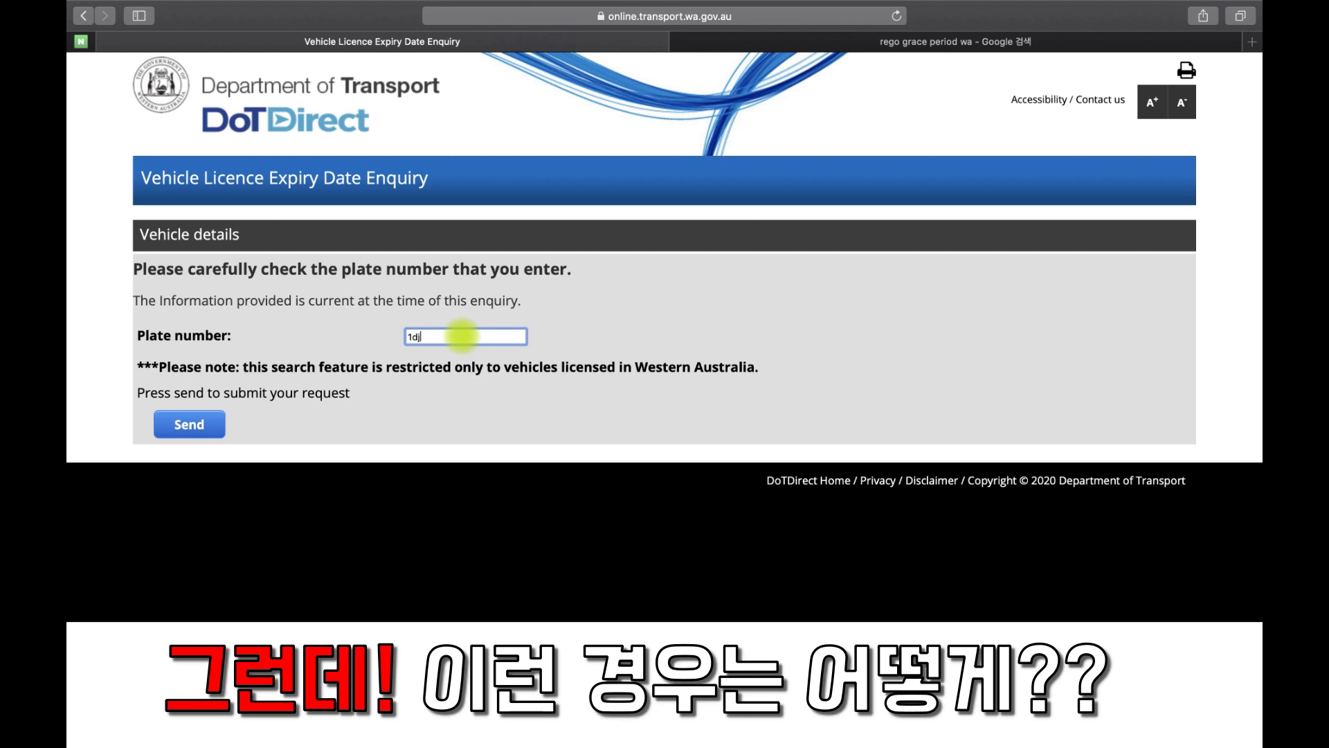
pyautogui.press('Return')
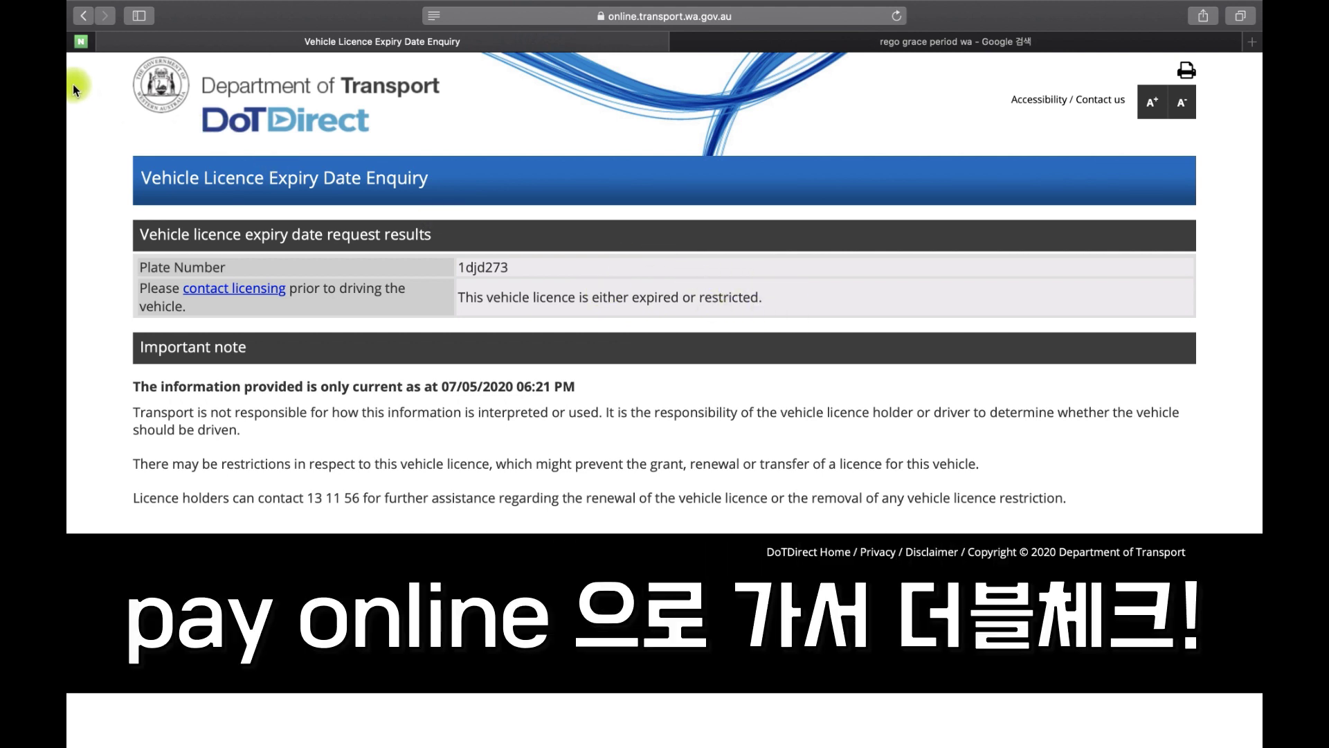
# Leave the expiry results and search for the second vehicle's account by its plate number in the account lookup
pyautogui.click(85, 17)
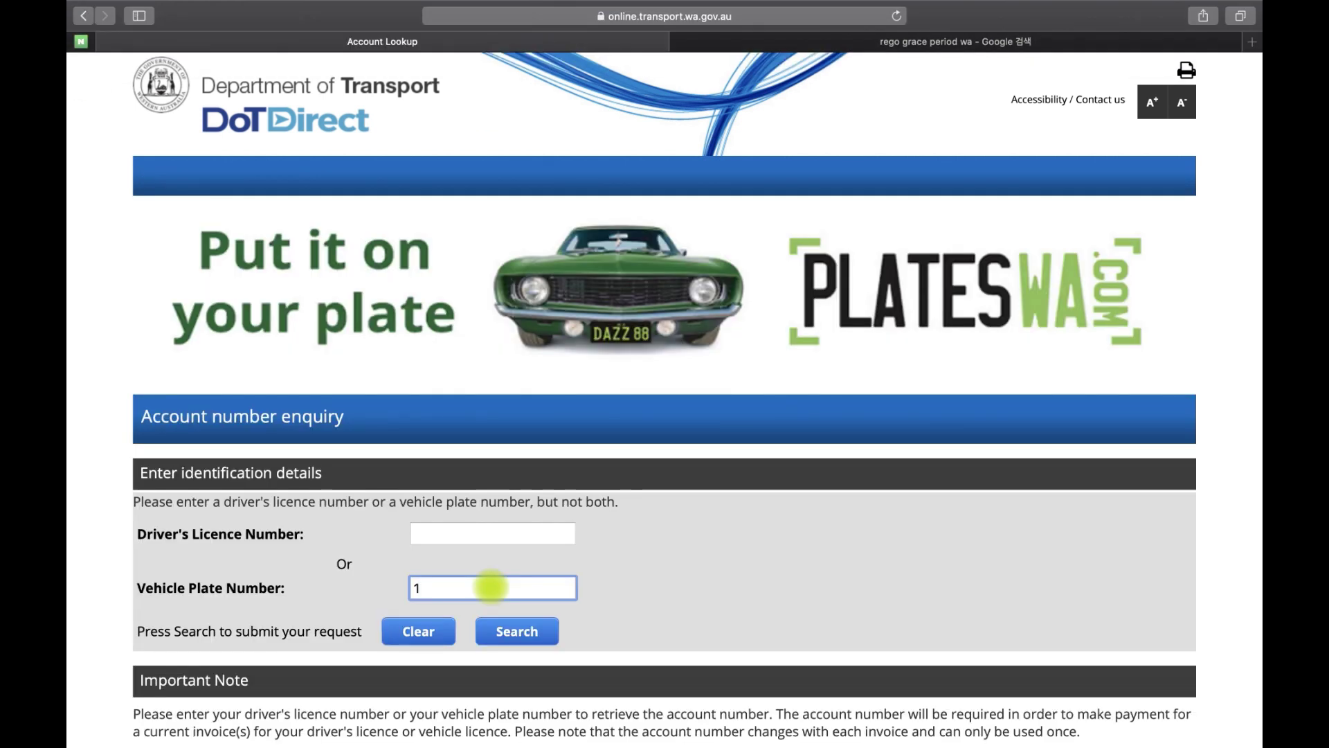
pyautogui.write('DJD273')
pyautogui.click(493, 635)
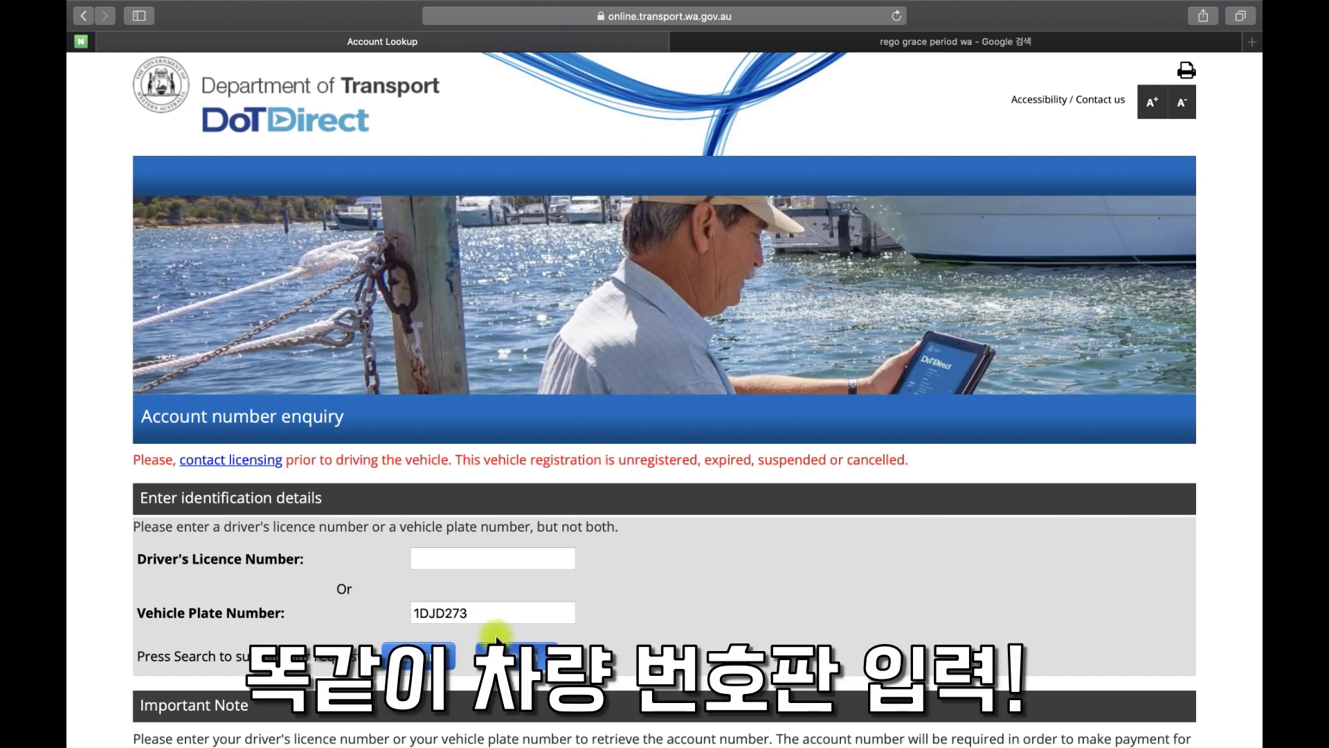